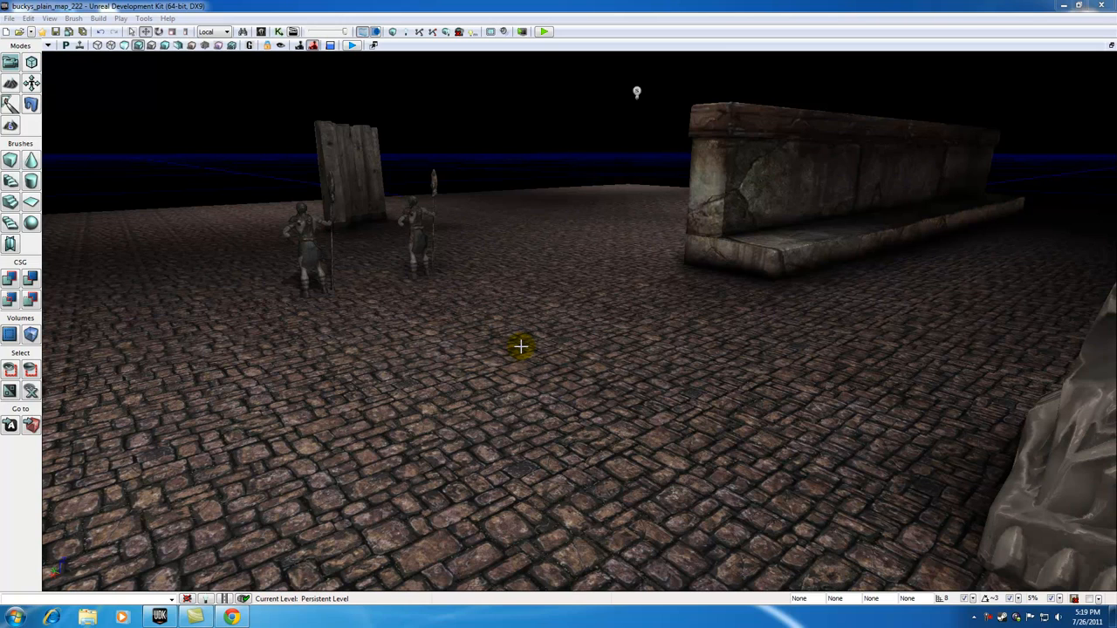
- Open the properties of the KActor spear statue nearer the camera and expand the Collision settings inside its Collision Component
click(305, 234)
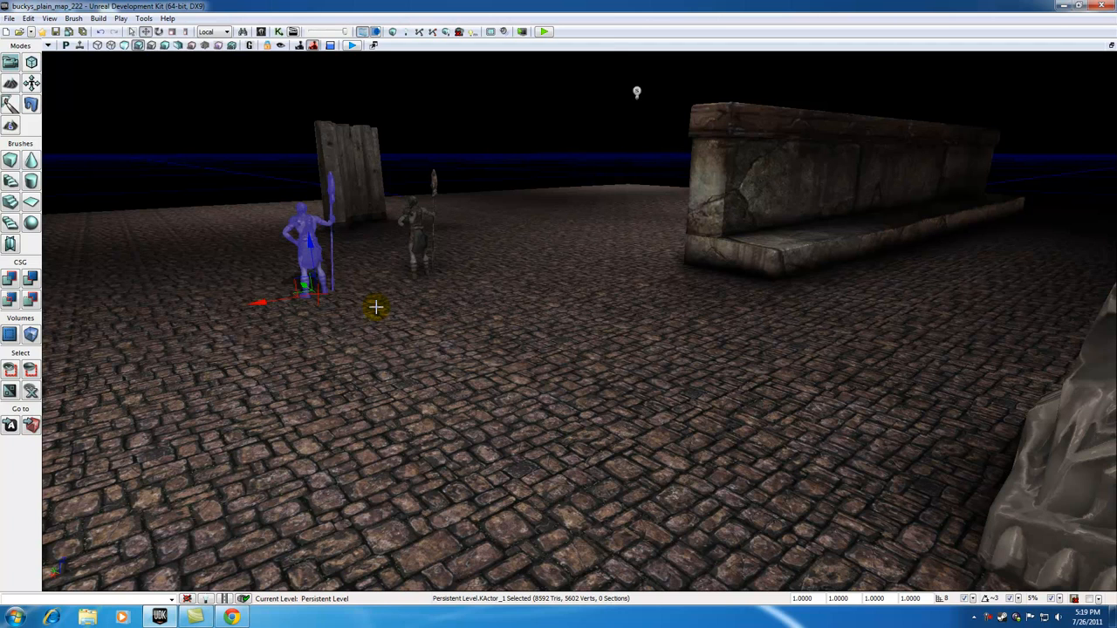
click(420, 215)
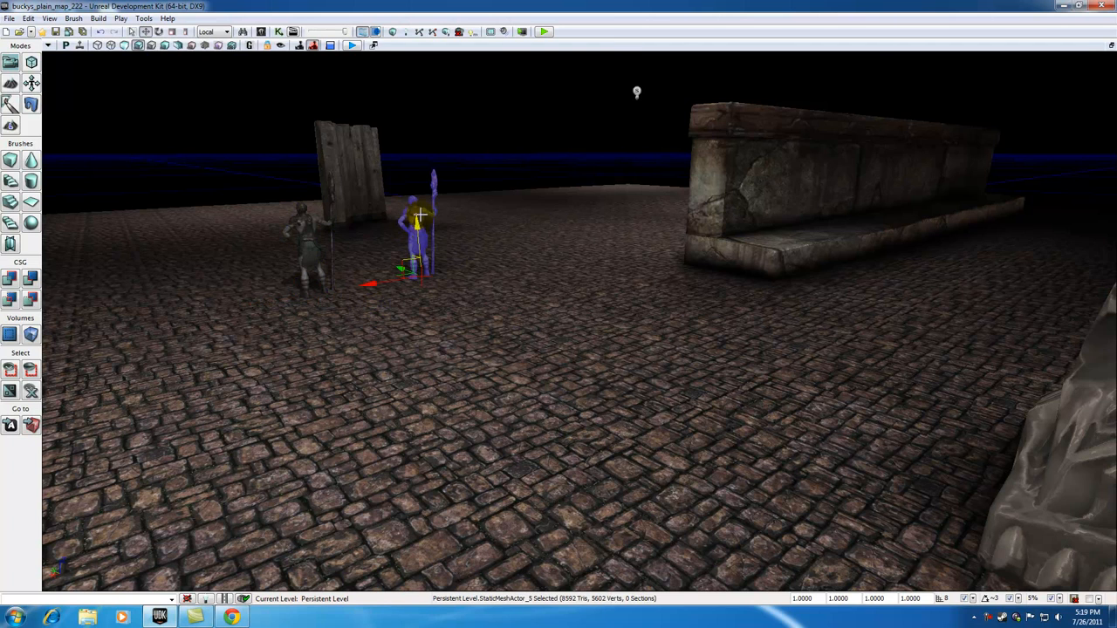
click(306, 226)
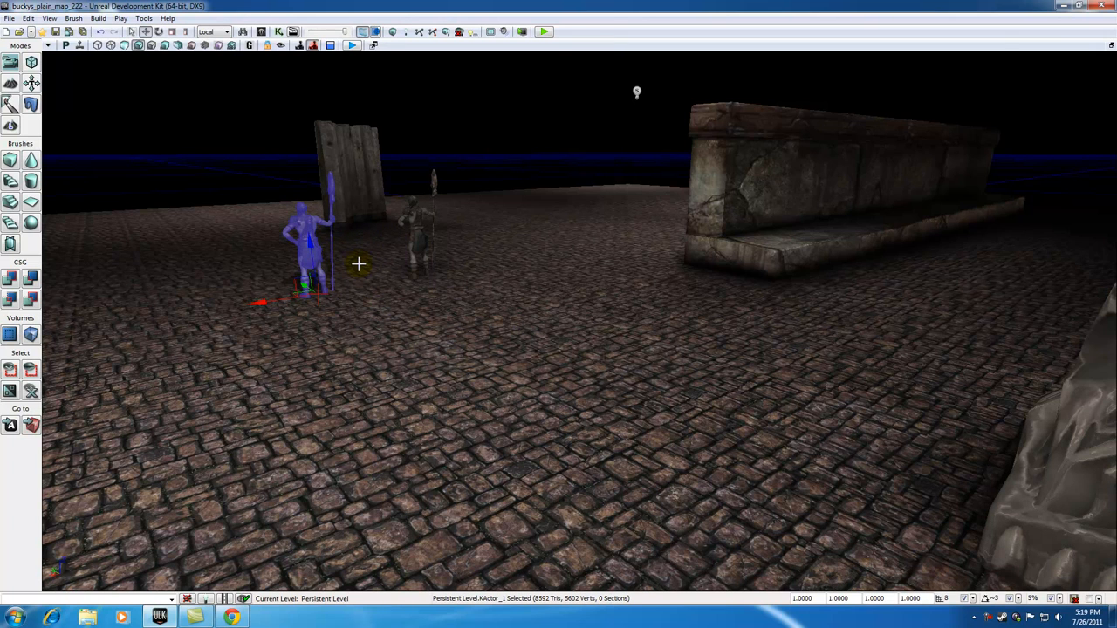
key(F4)
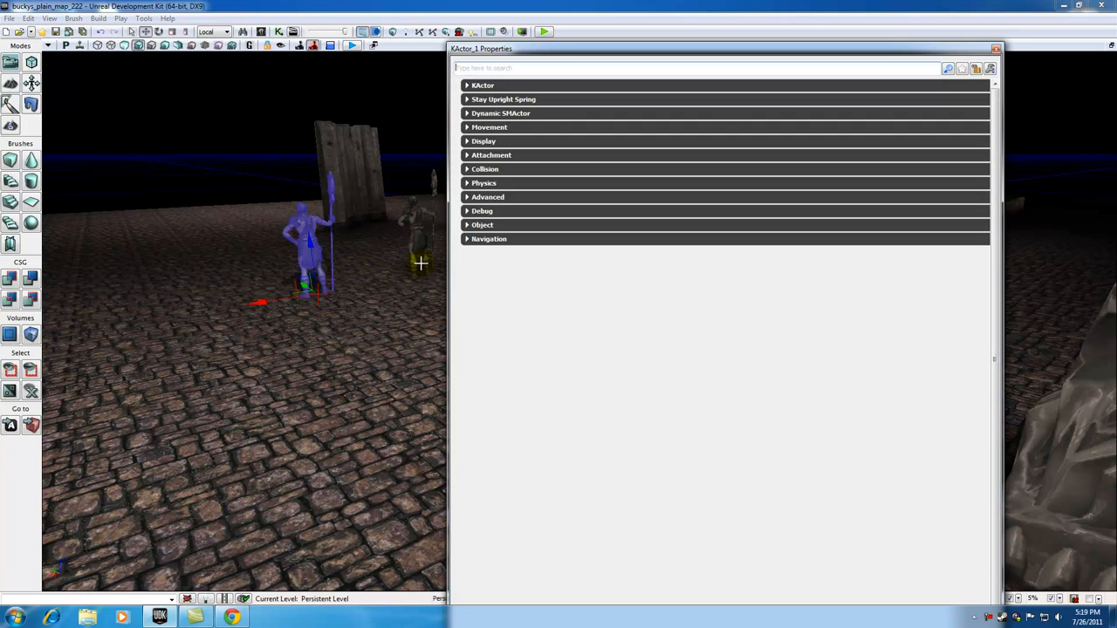
click(467, 170)
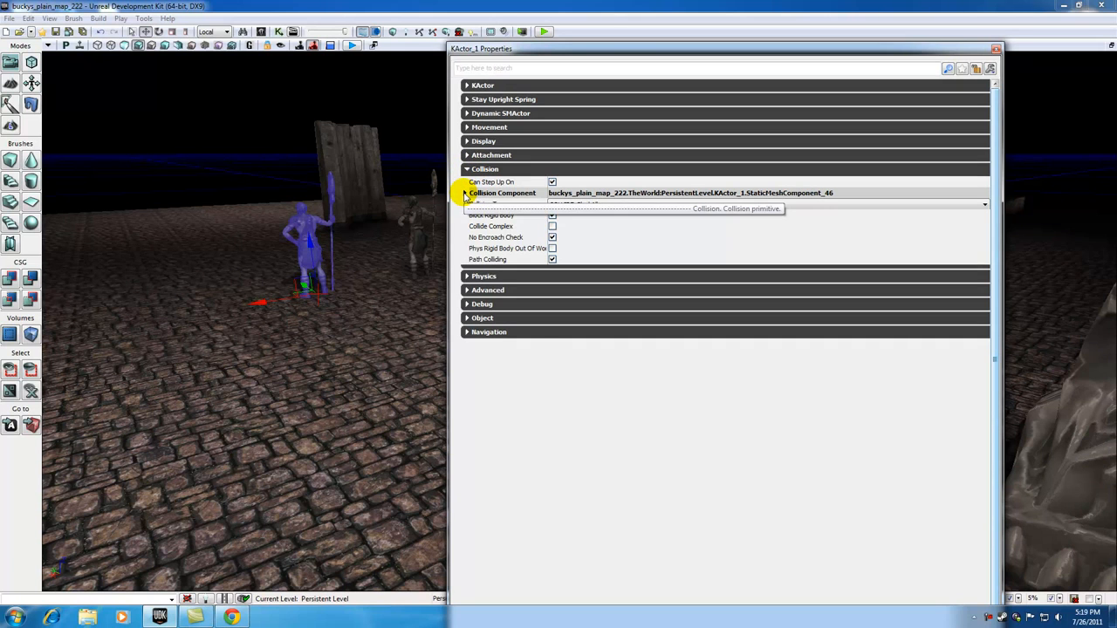
click(465, 194)
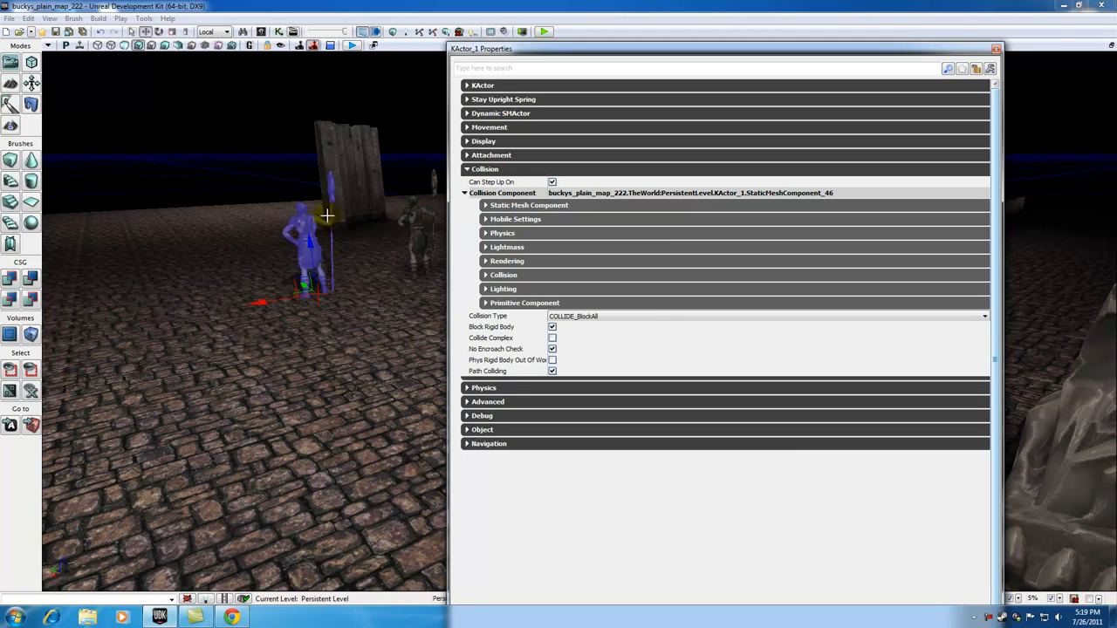
click(486, 276)
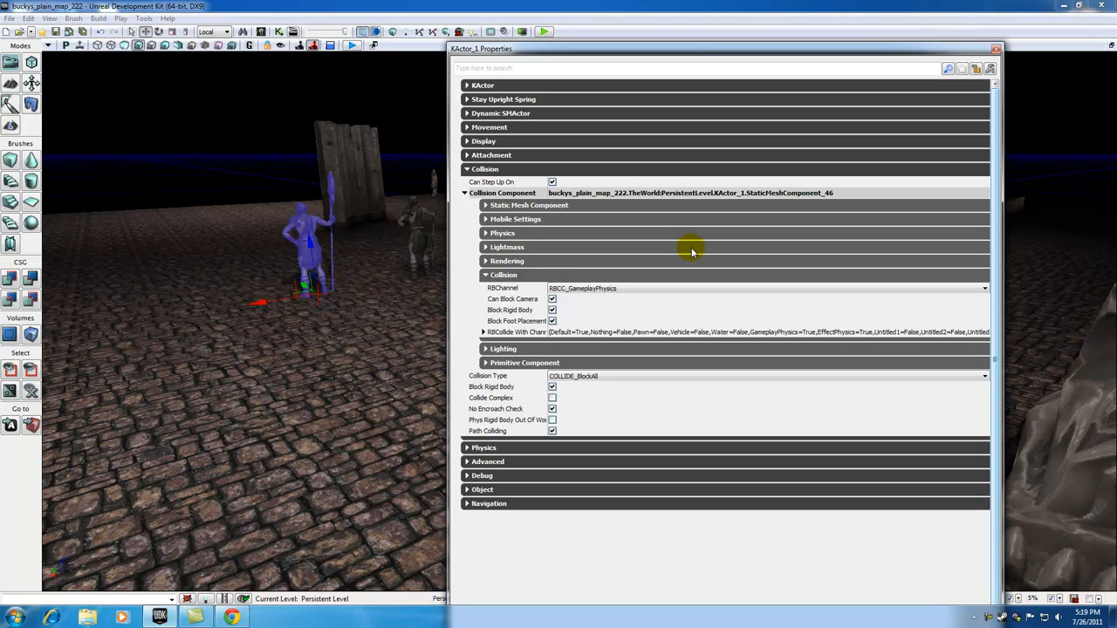
- Review the RBChannel description and its available channel options for the statue's collision component without changing the channel
mouse_move(504, 290)
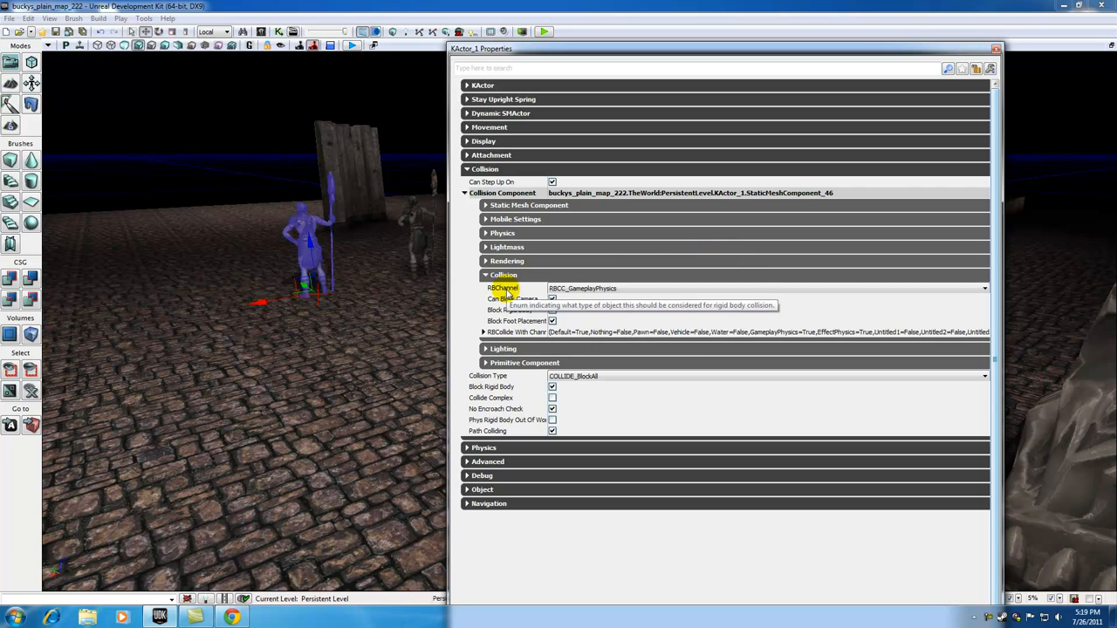
click(759, 288)
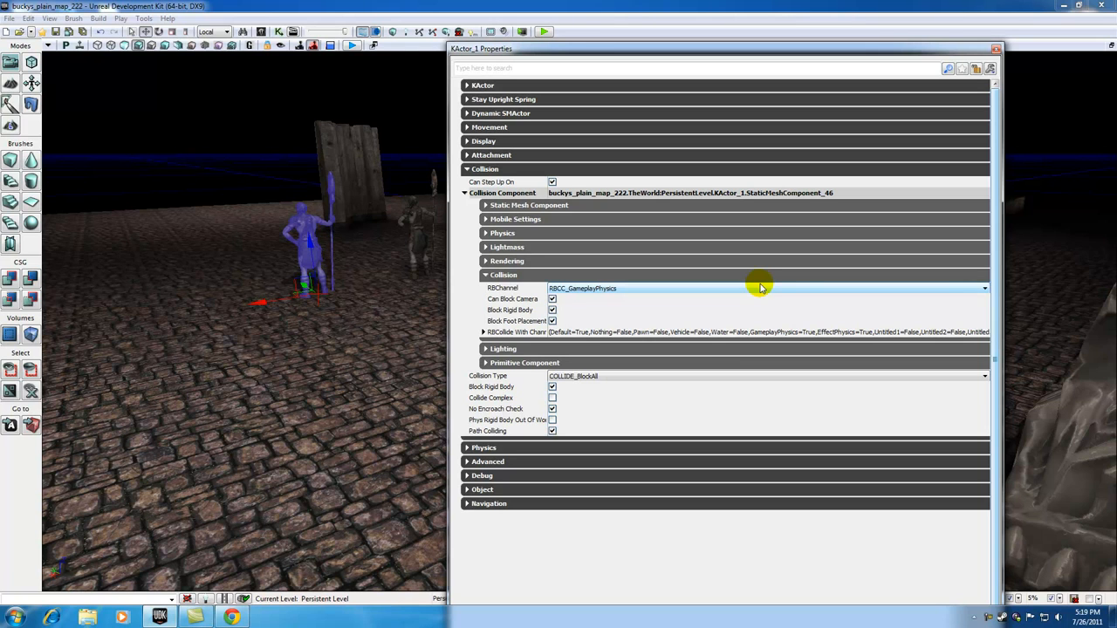
click(982, 289)
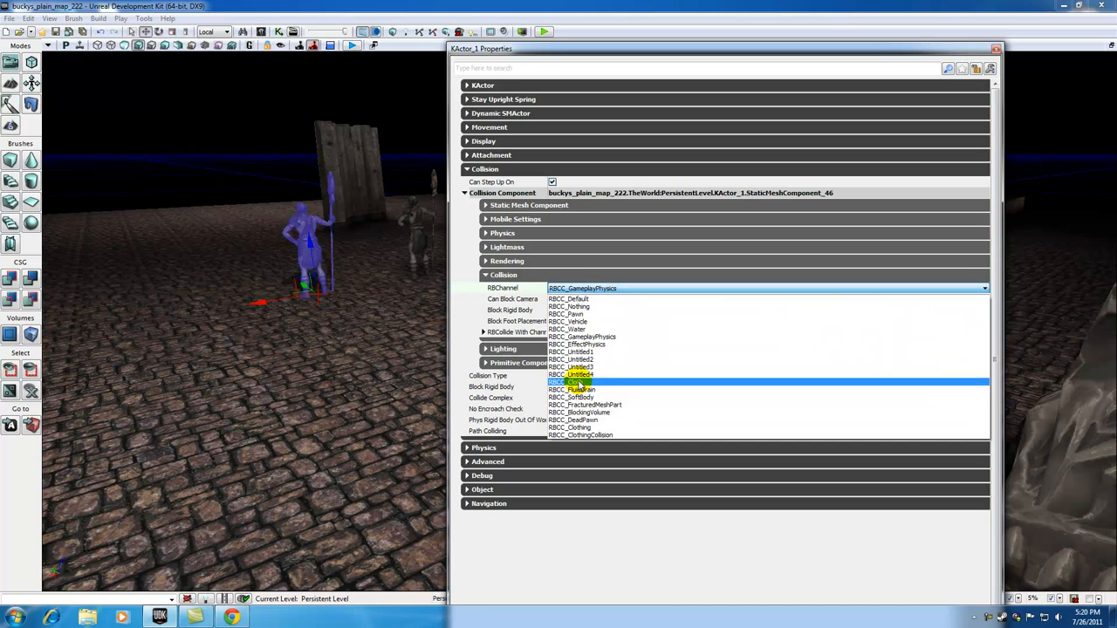
click(467, 289)
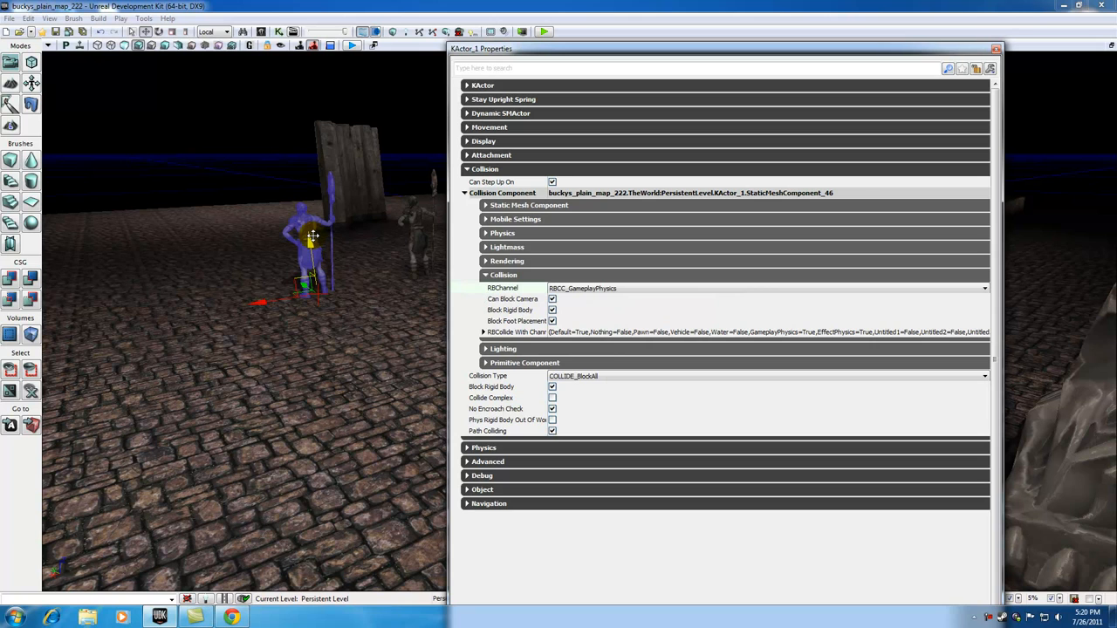
click(985, 288)
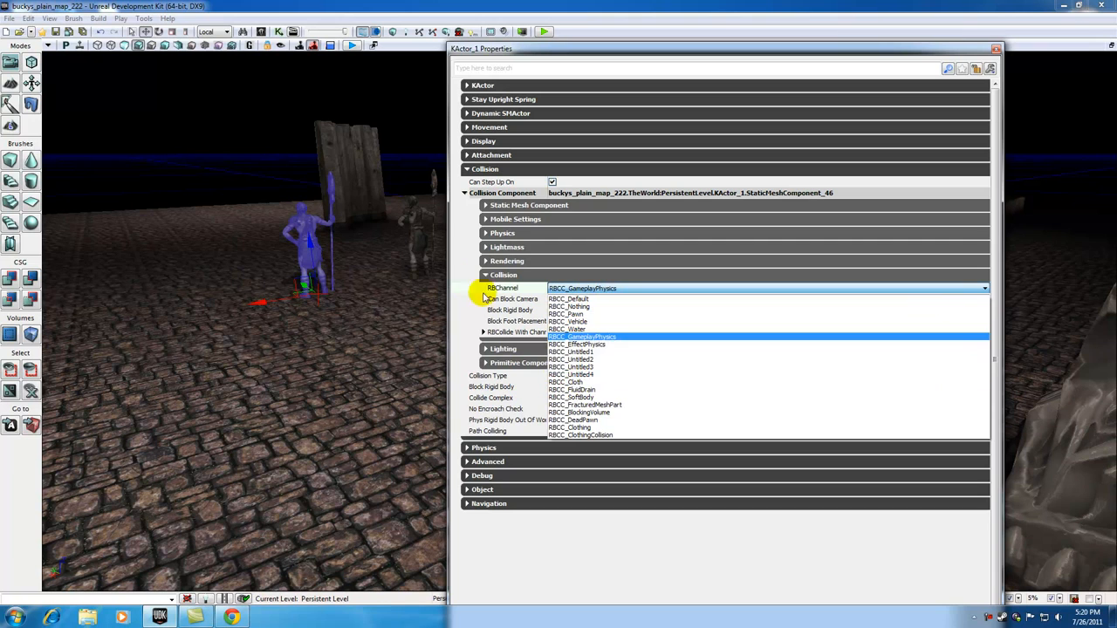
click(456, 287)
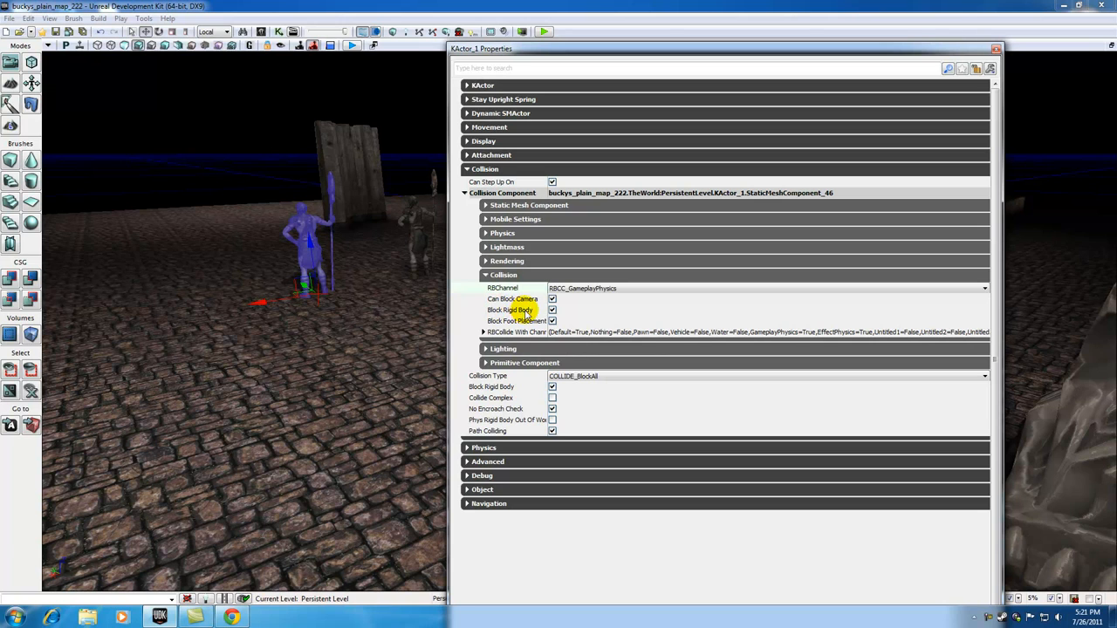
- Examine the statue's RBCollide With Channels settings against the RBChannel options, and collapse the whole Collision category
click(484, 332)
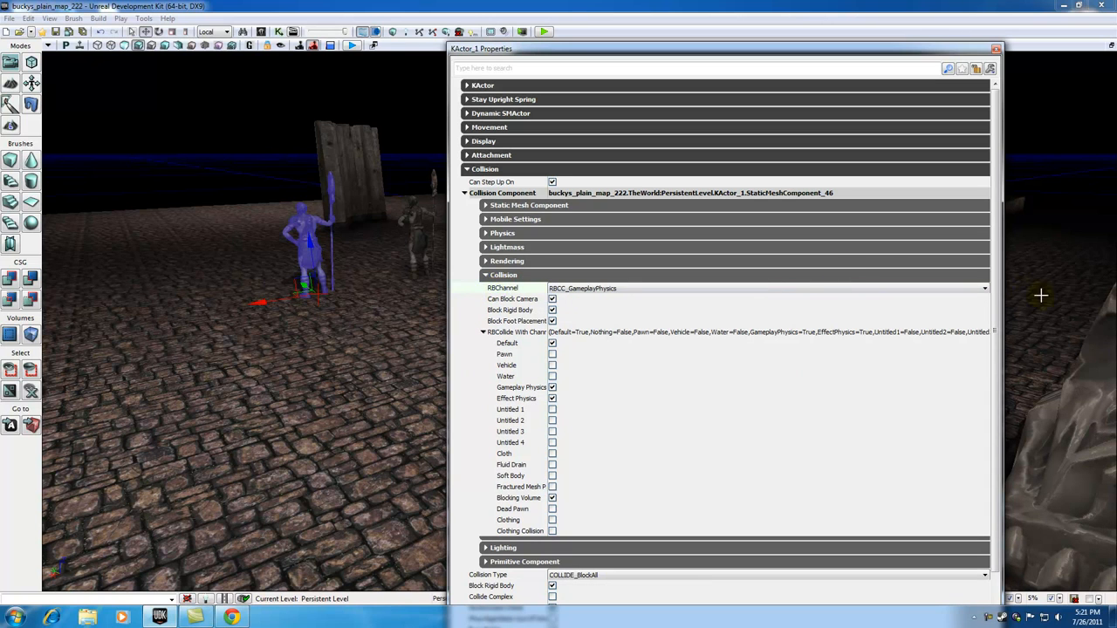
click(986, 288)
click(470, 293)
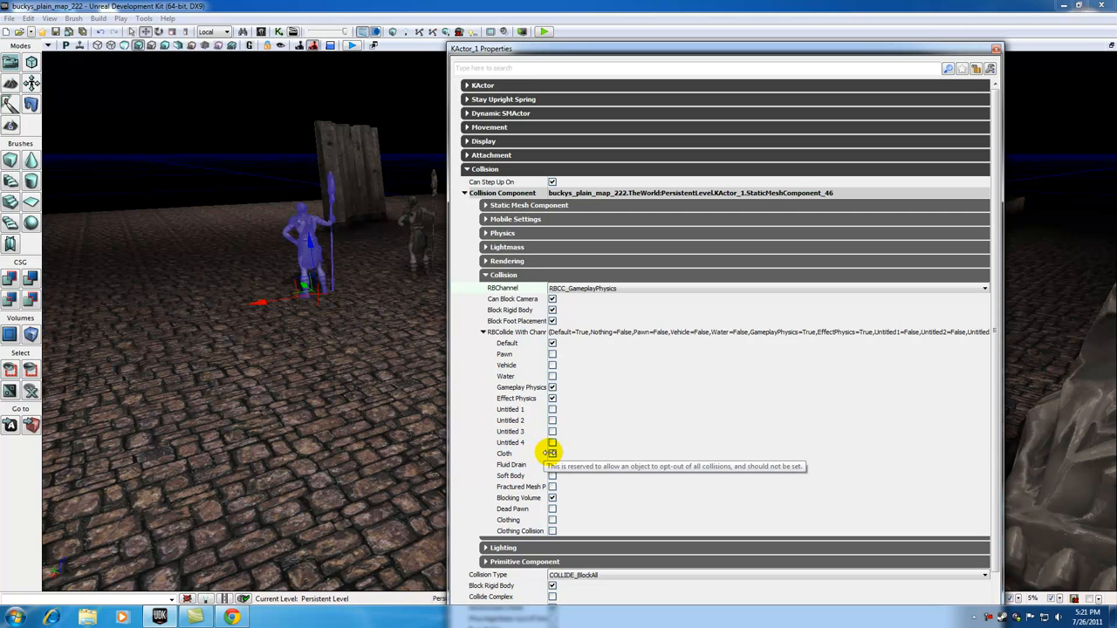
click(483, 333)
click(486, 275)
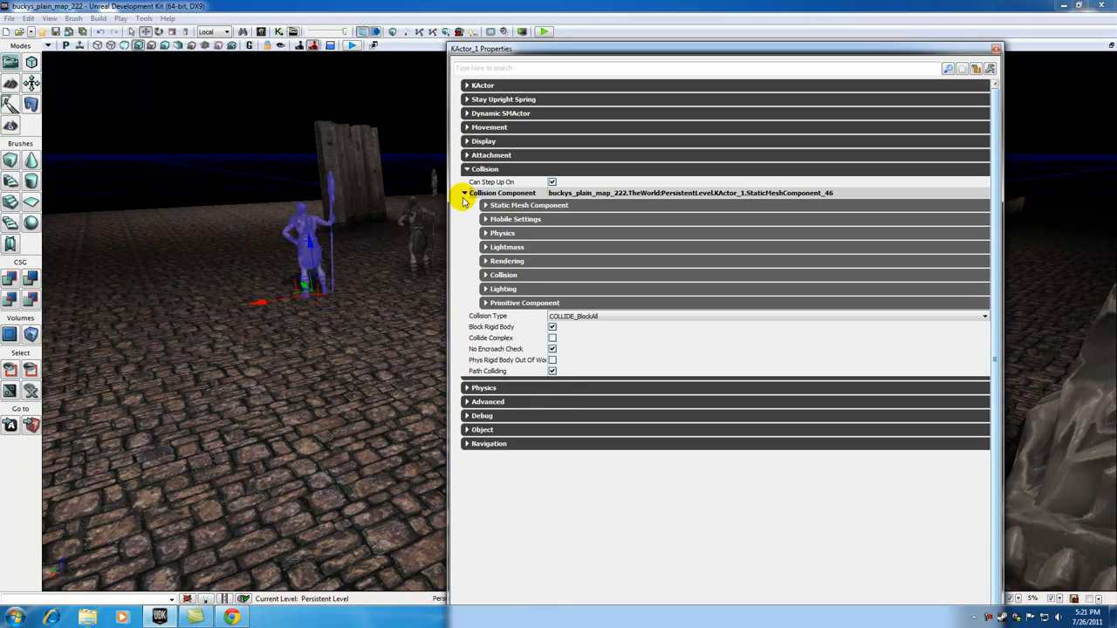
click(467, 169)
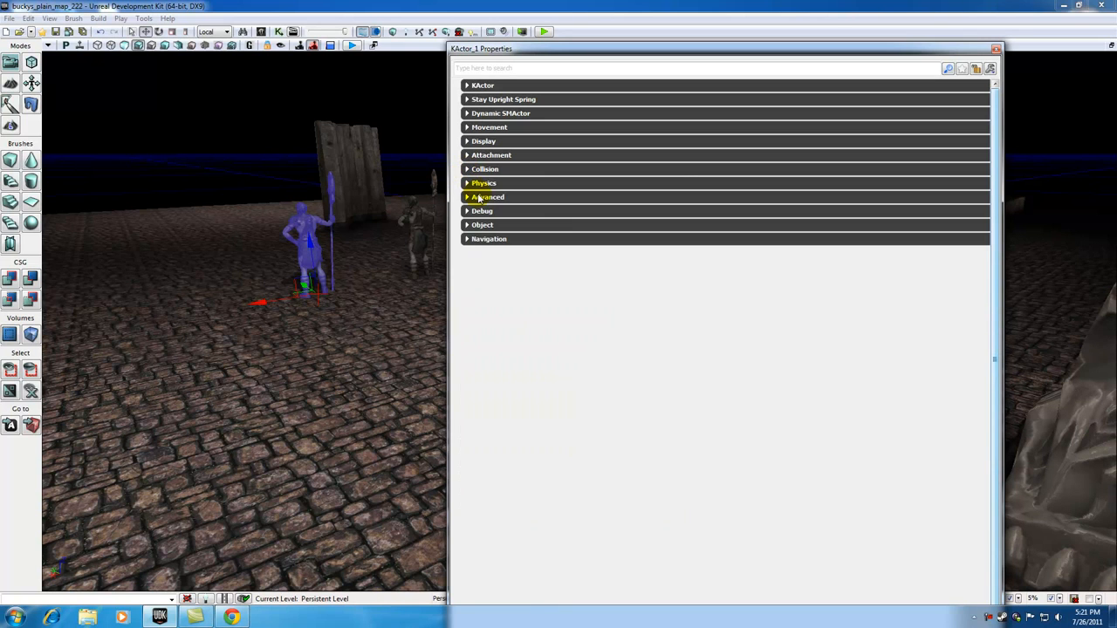
- Examine the KActor, Stay Upright Spring, Dynamic SMActor and Movement properties, leaving only the KActor category expanded
click(470, 86)
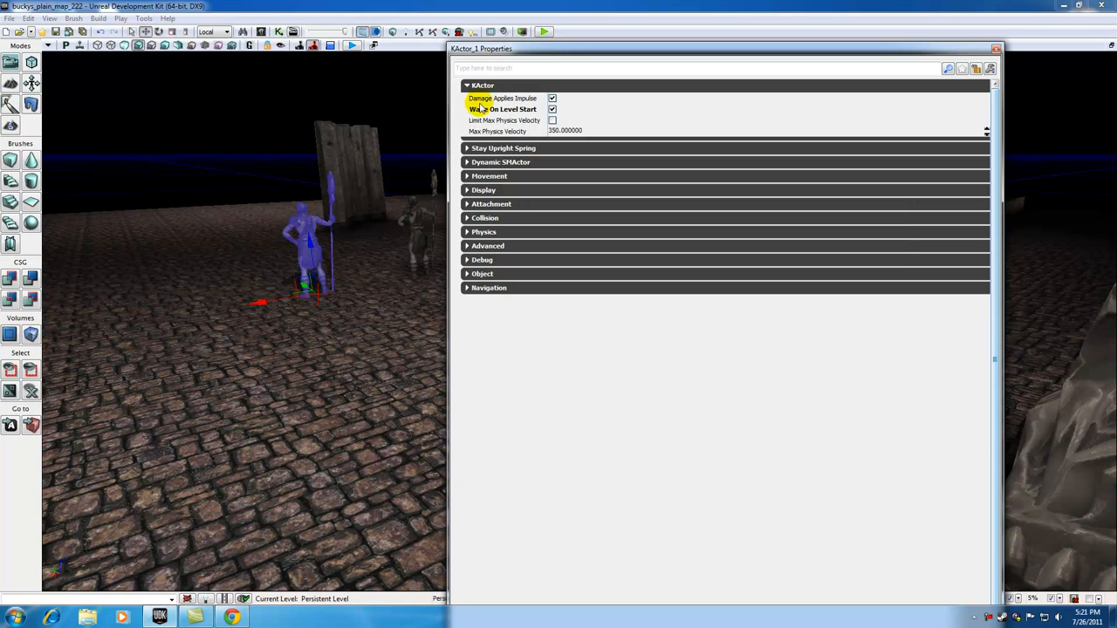
click(467, 149)
click(467, 199)
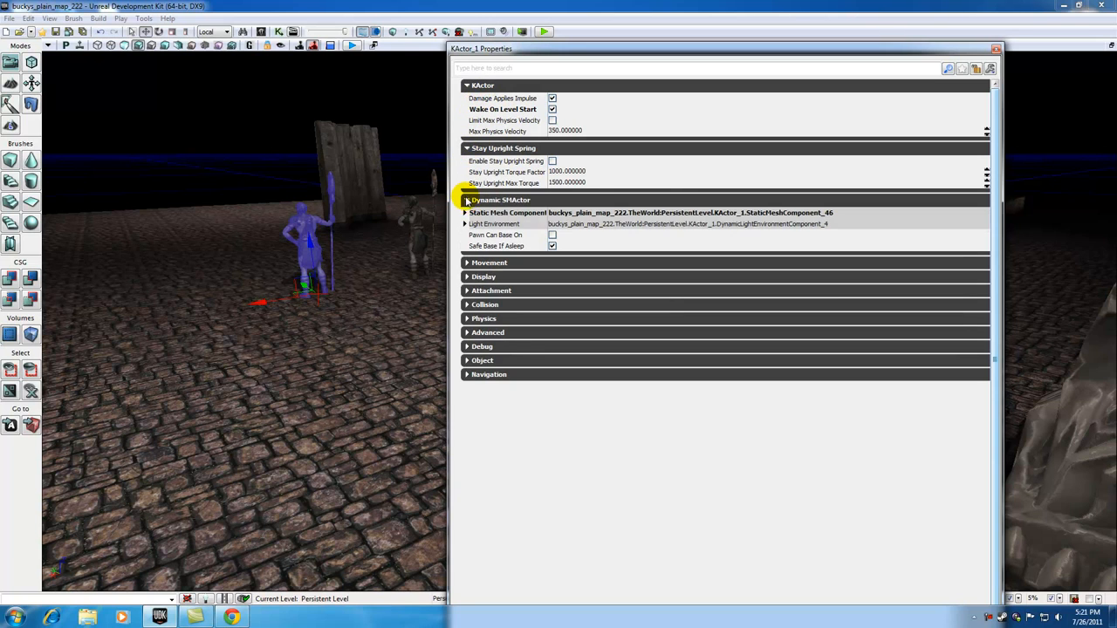
click(467, 263)
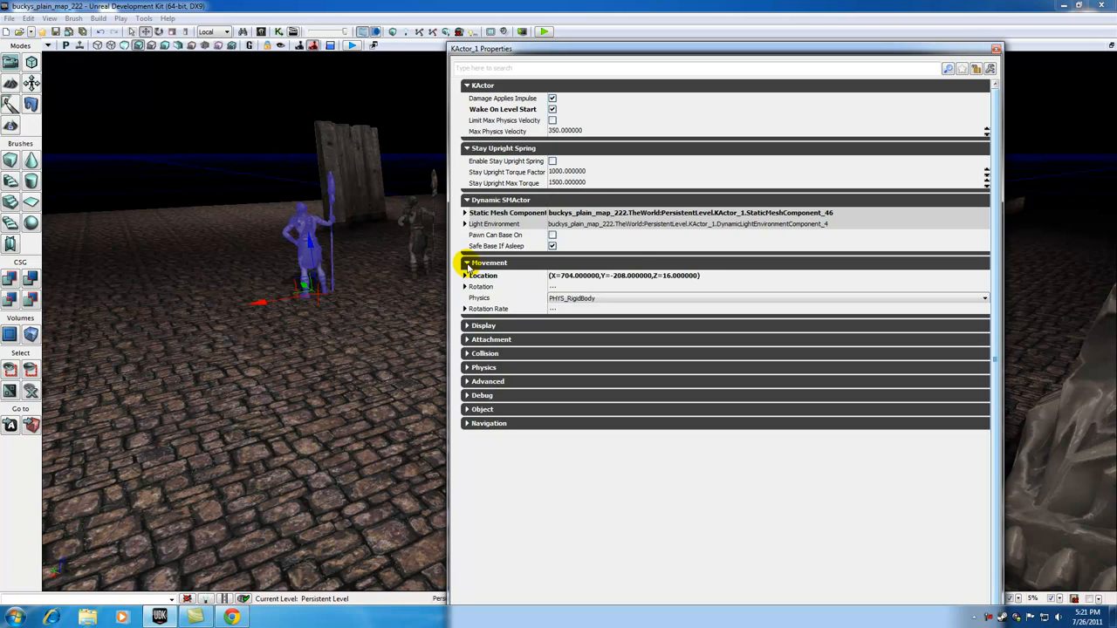
click(467, 263)
click(467, 200)
click(466, 148)
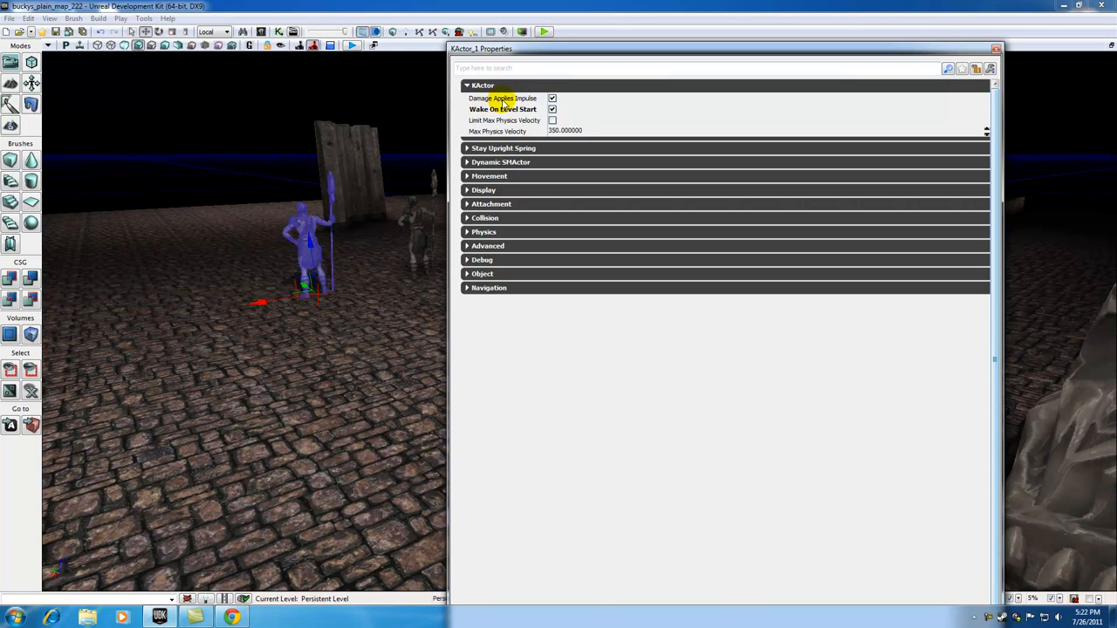
- Switch Damage Applies Impulse and Wake On Level Start off and back on for the KActor statue
click(553, 98)
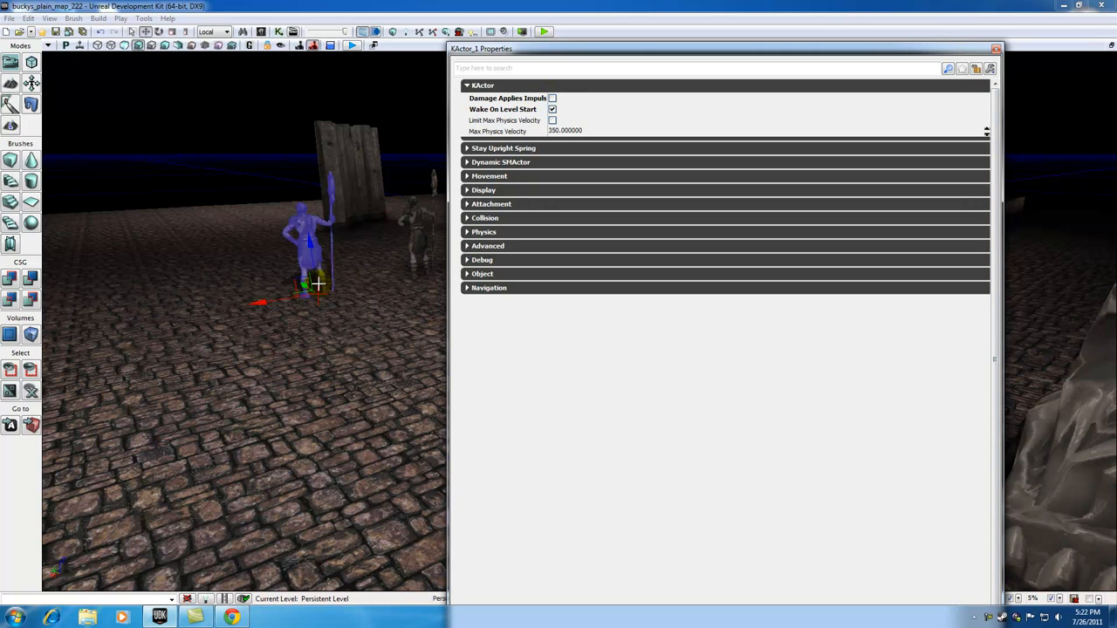
click(552, 99)
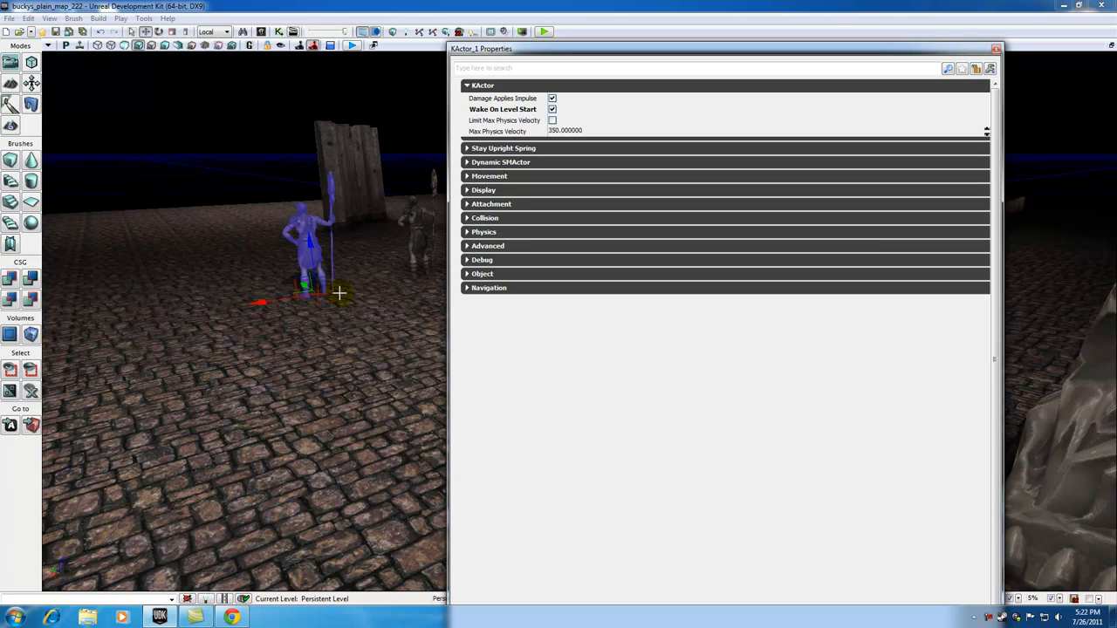
click(552, 112)
click(553, 111)
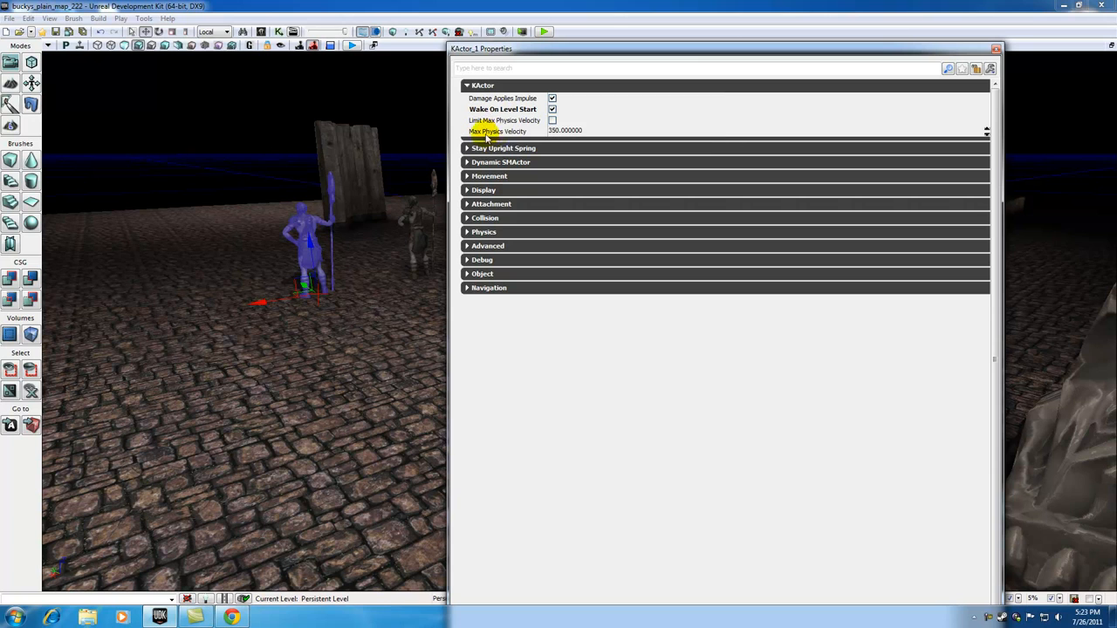
- Switch Limit Max Physics Velocity on and back off for the KActor statue, and close its properties
click(552, 122)
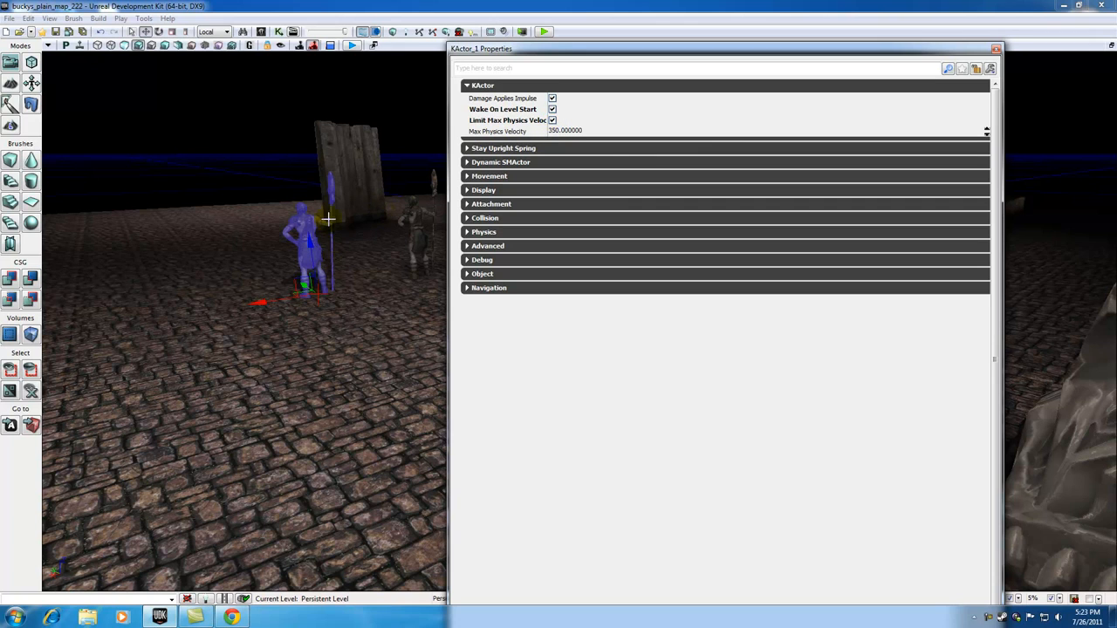
click(552, 120)
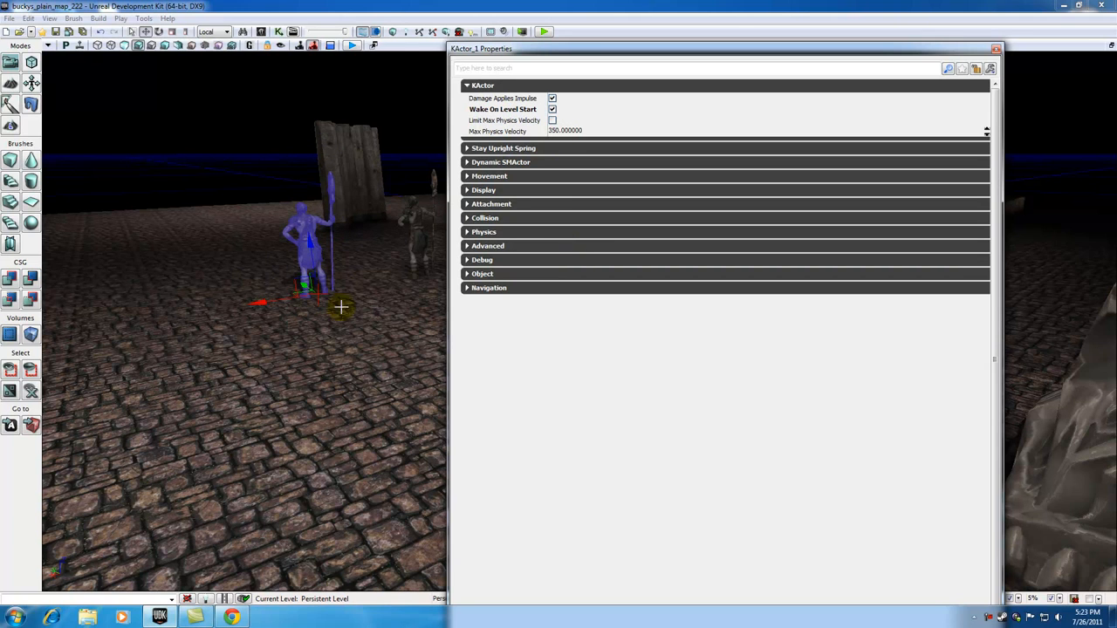
click(553, 121)
click(553, 121)
click(996, 48)
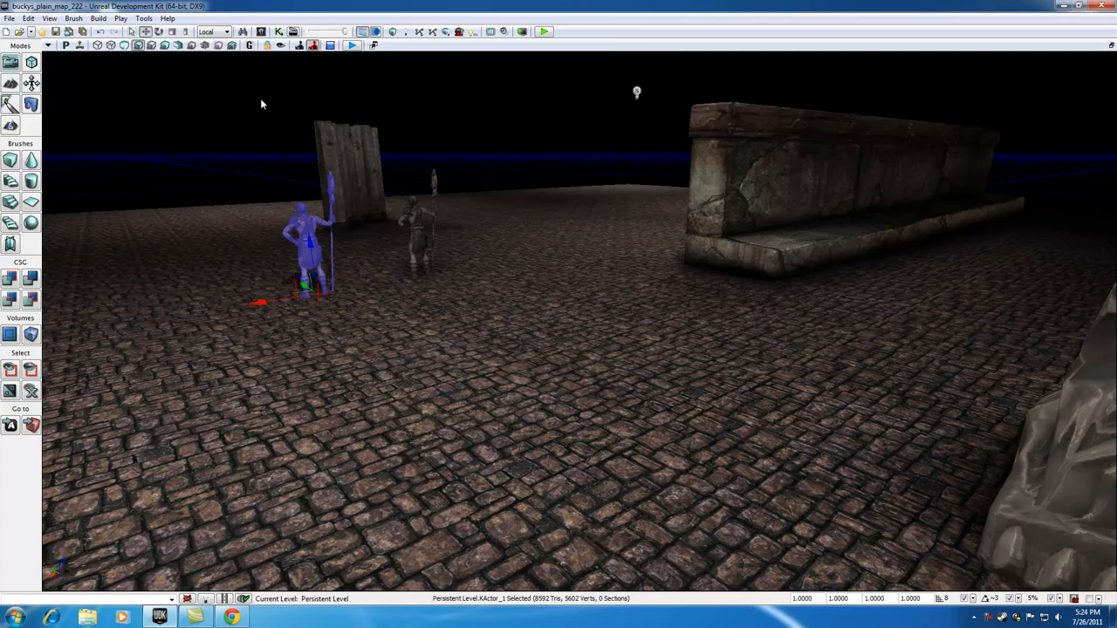
- Locate the statue's mesh in the Content Browser, open it in the Static Mesh Editor and expand its Body Setup
right_click(306, 226)
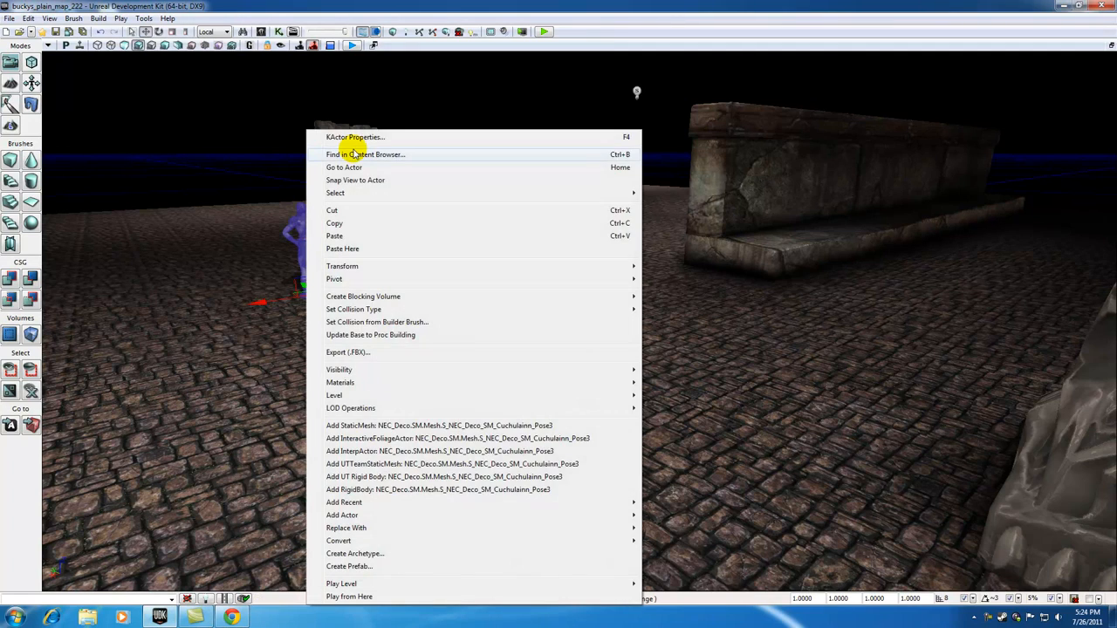
click(353, 155)
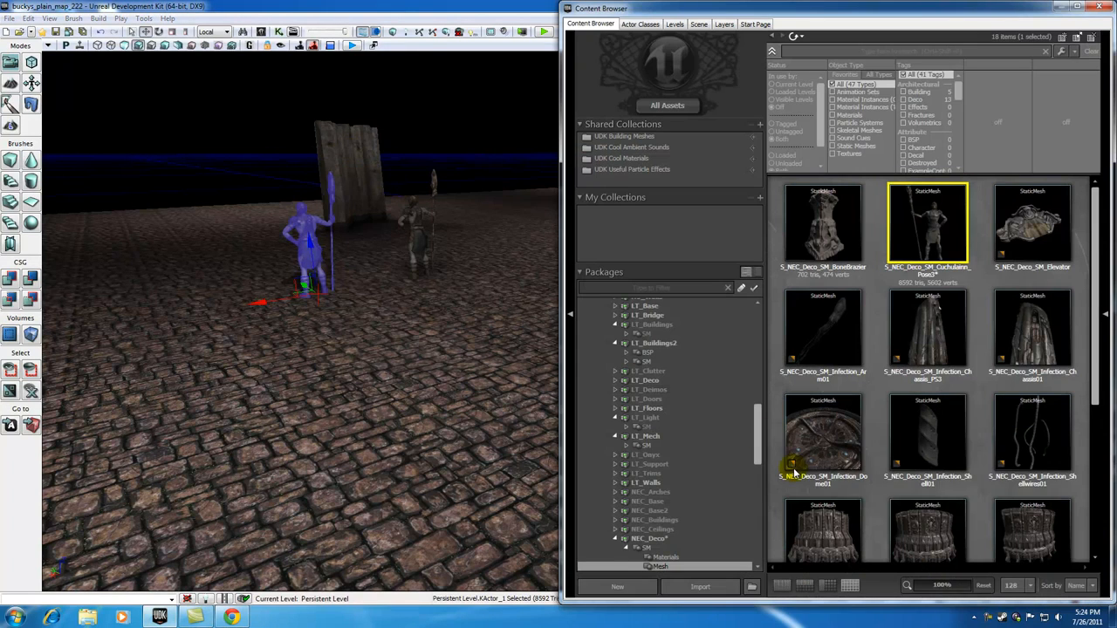
double_click(931, 226)
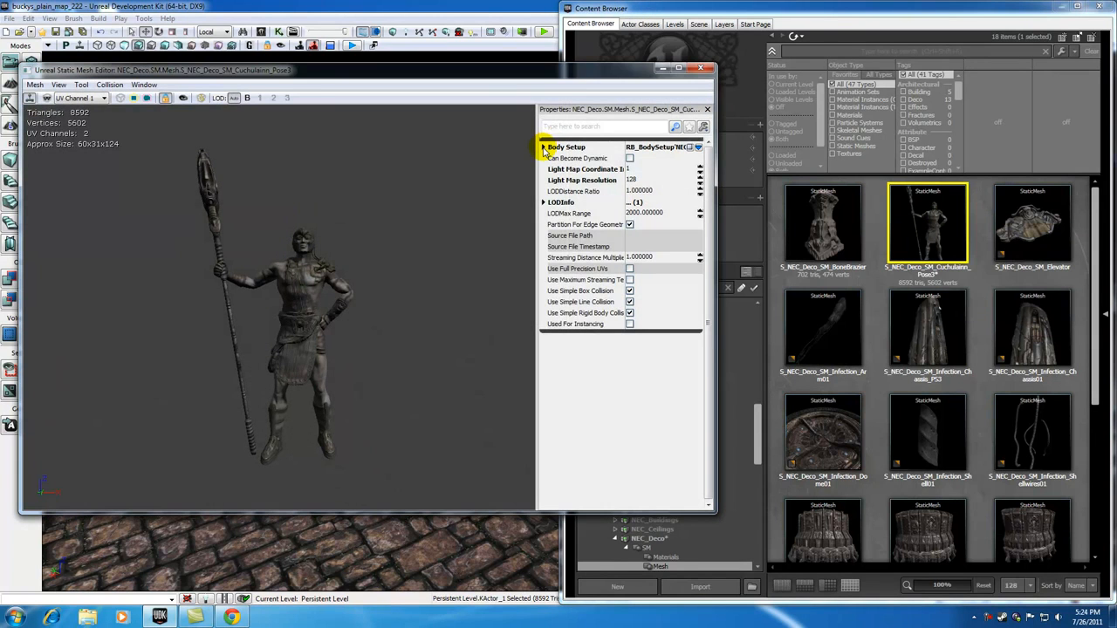
click(544, 148)
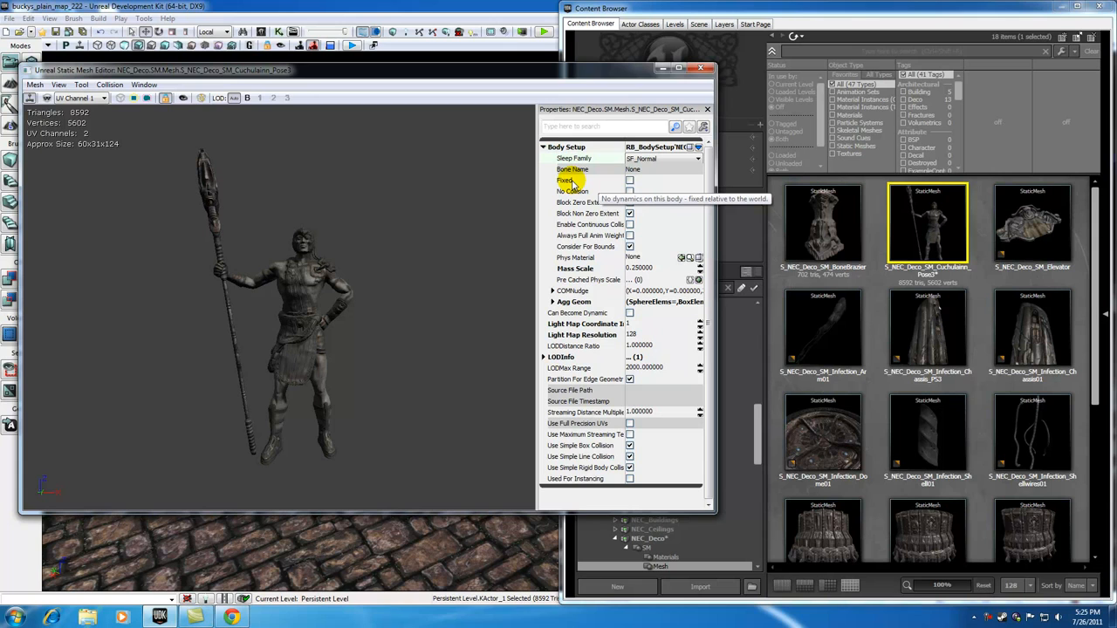
- Switch Fixed and continuous collision detection on and back off in the mesh's Body Setup, and close the Static Mesh Editor
click(630, 181)
click(630, 182)
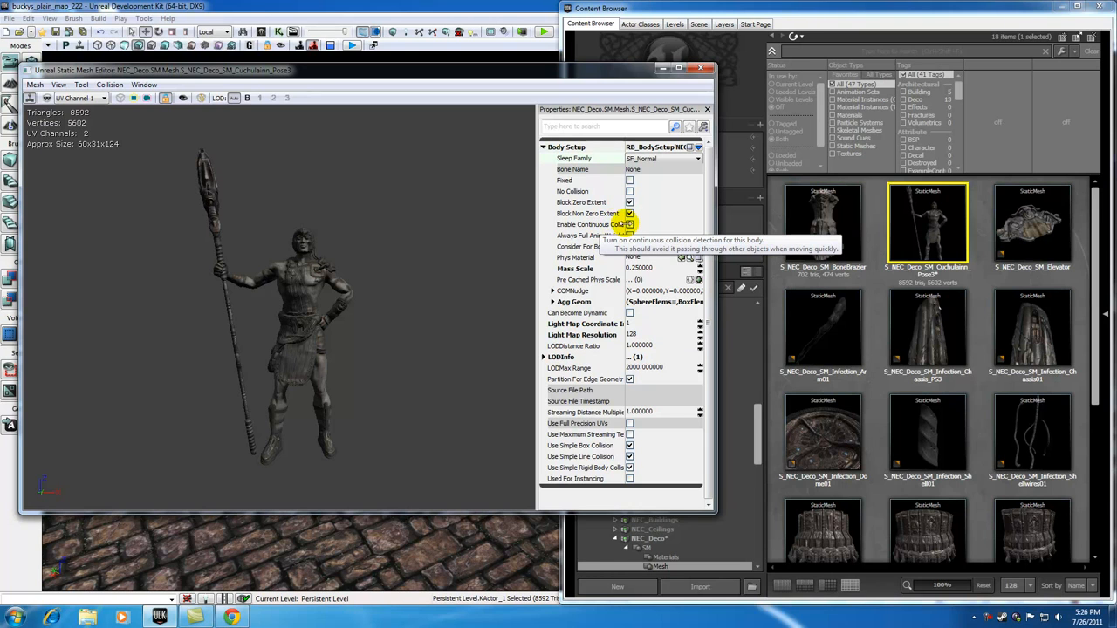
click(629, 224)
click(630, 224)
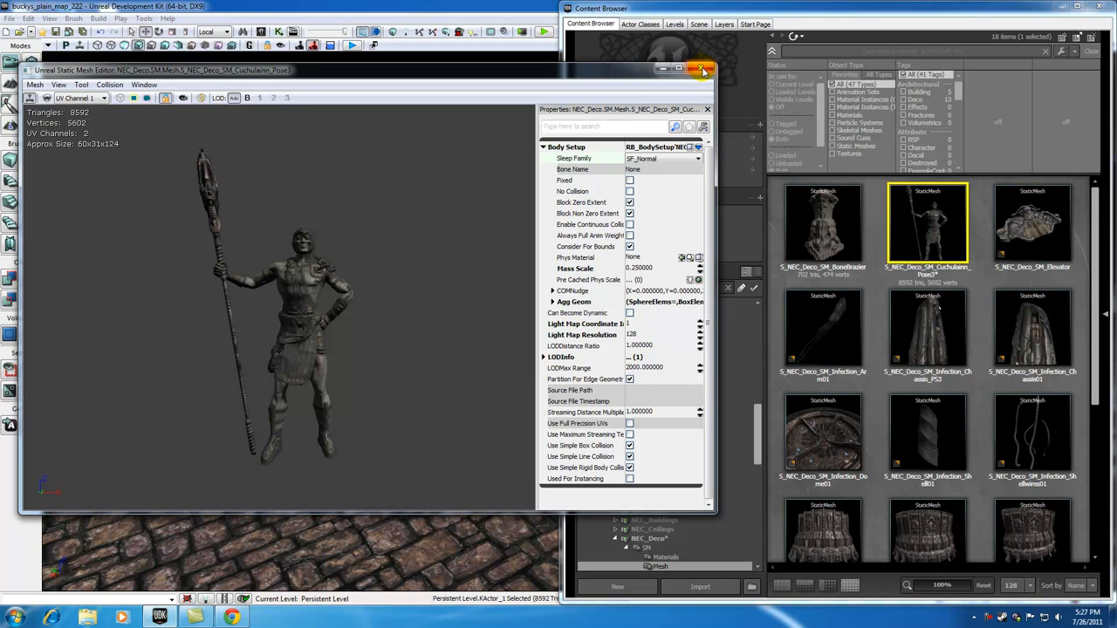
click(704, 69)
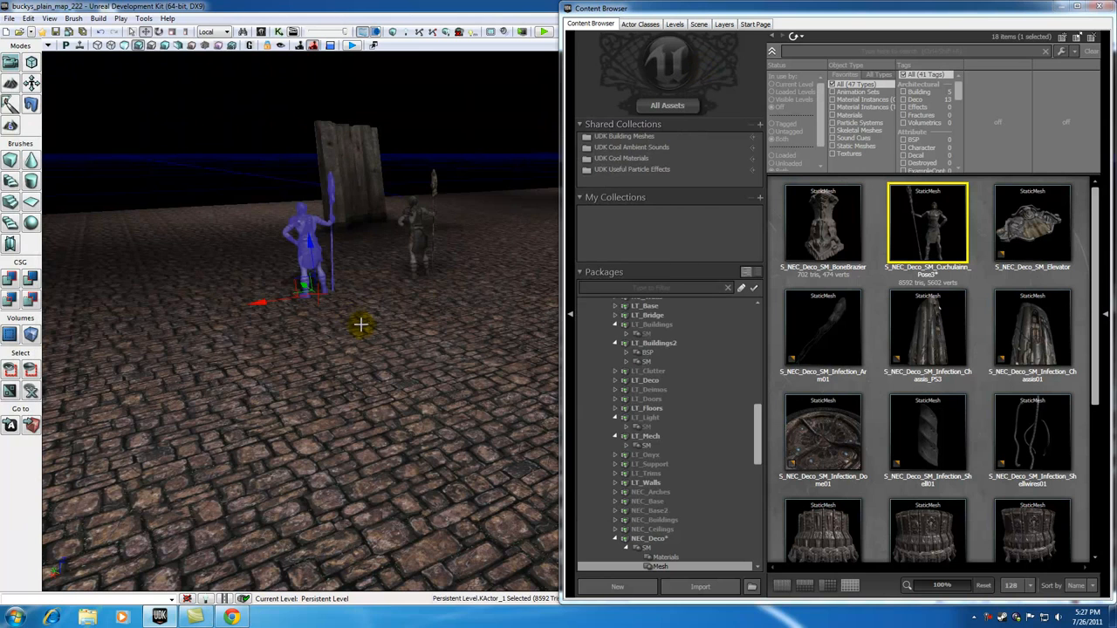
click(239, 125)
click(309, 231)
click(306, 185)
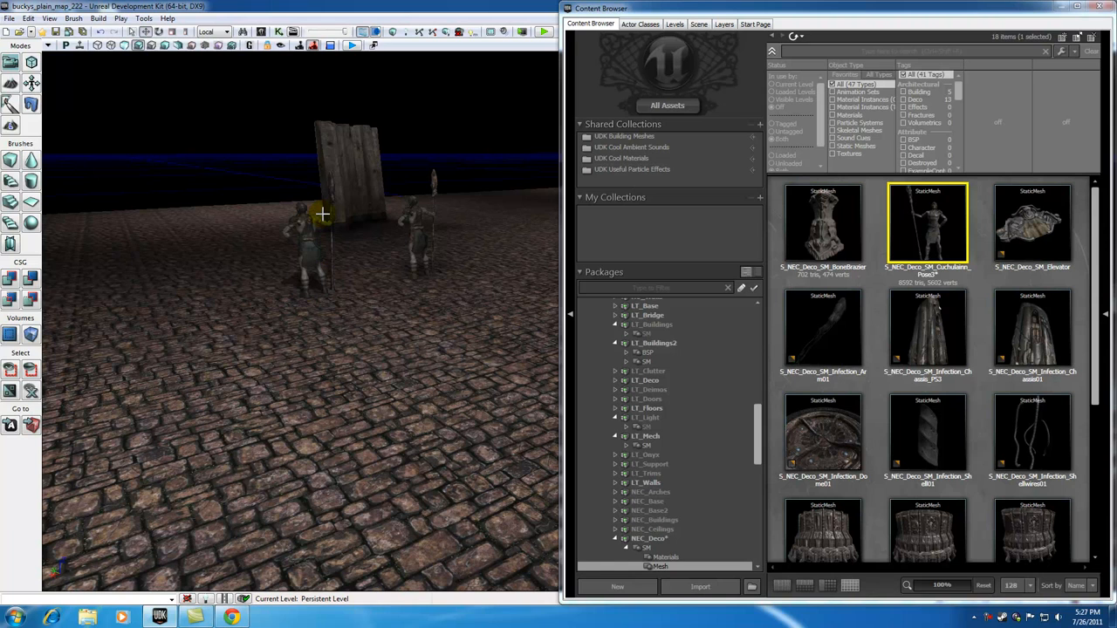